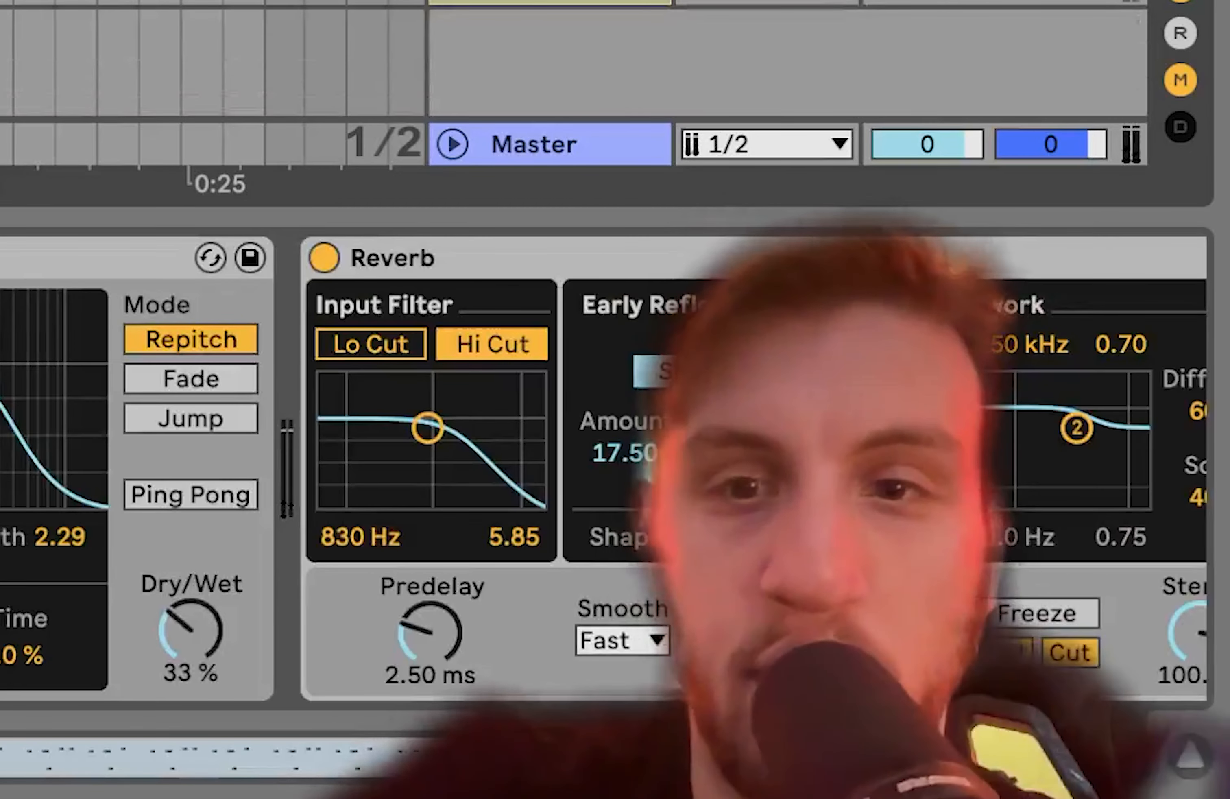
Highlight all G4 notes and all G#4 notes in turn in the Choir Sample clip to review its pattern
scroll(809, 57, "up", 3)
scroll(809, 57, "down", 2)
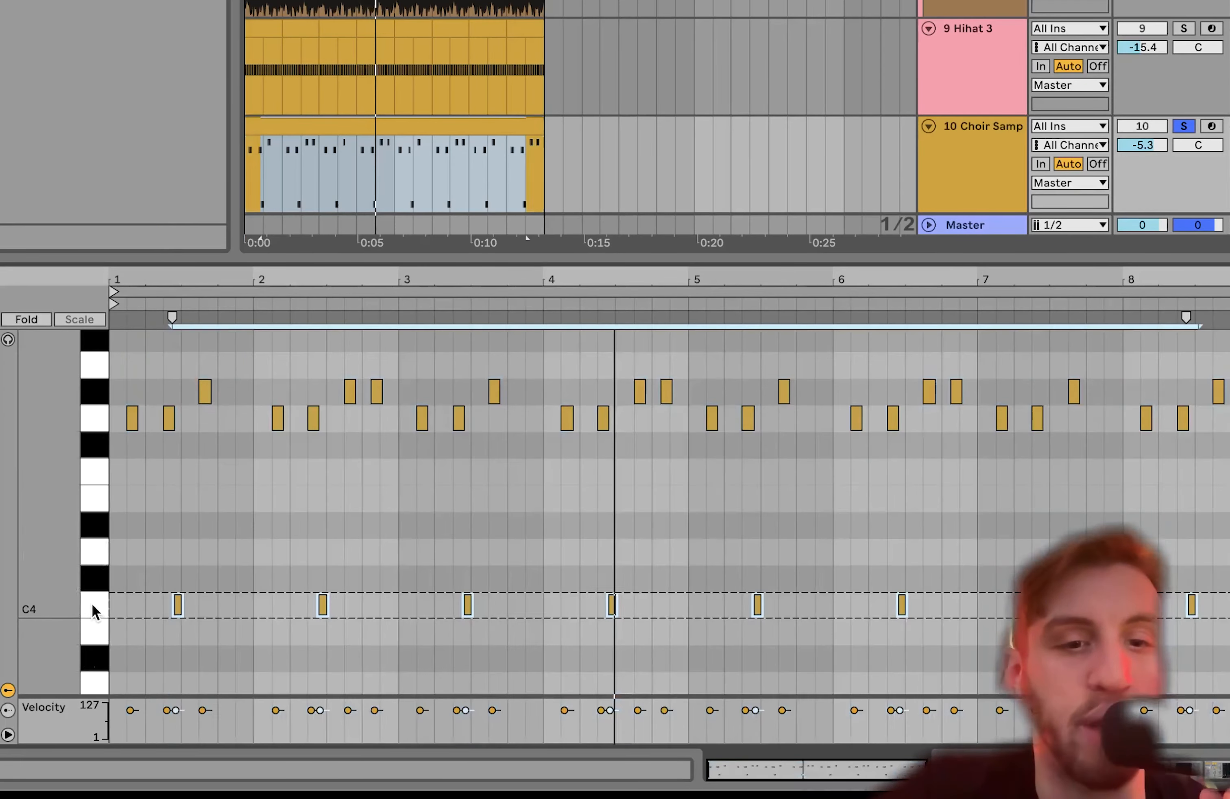
key("space")
left_click(96, 429)
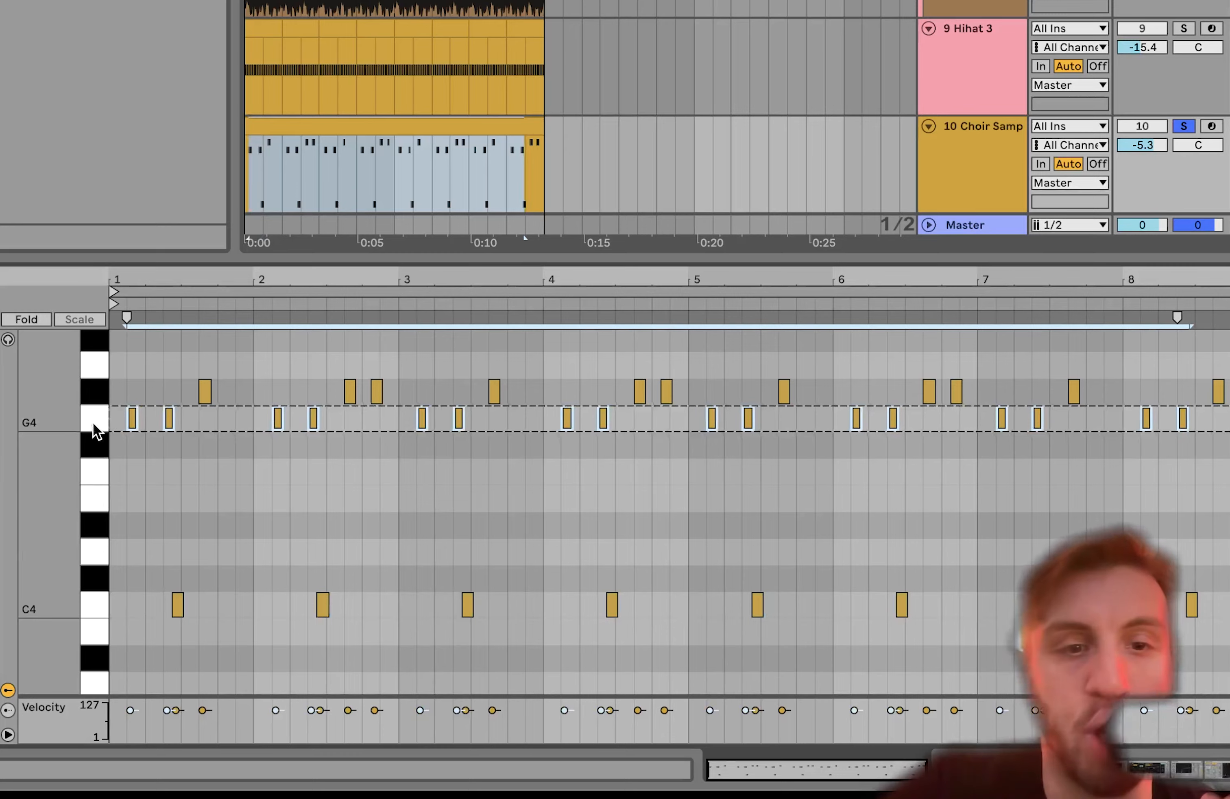
left_click(92, 397)
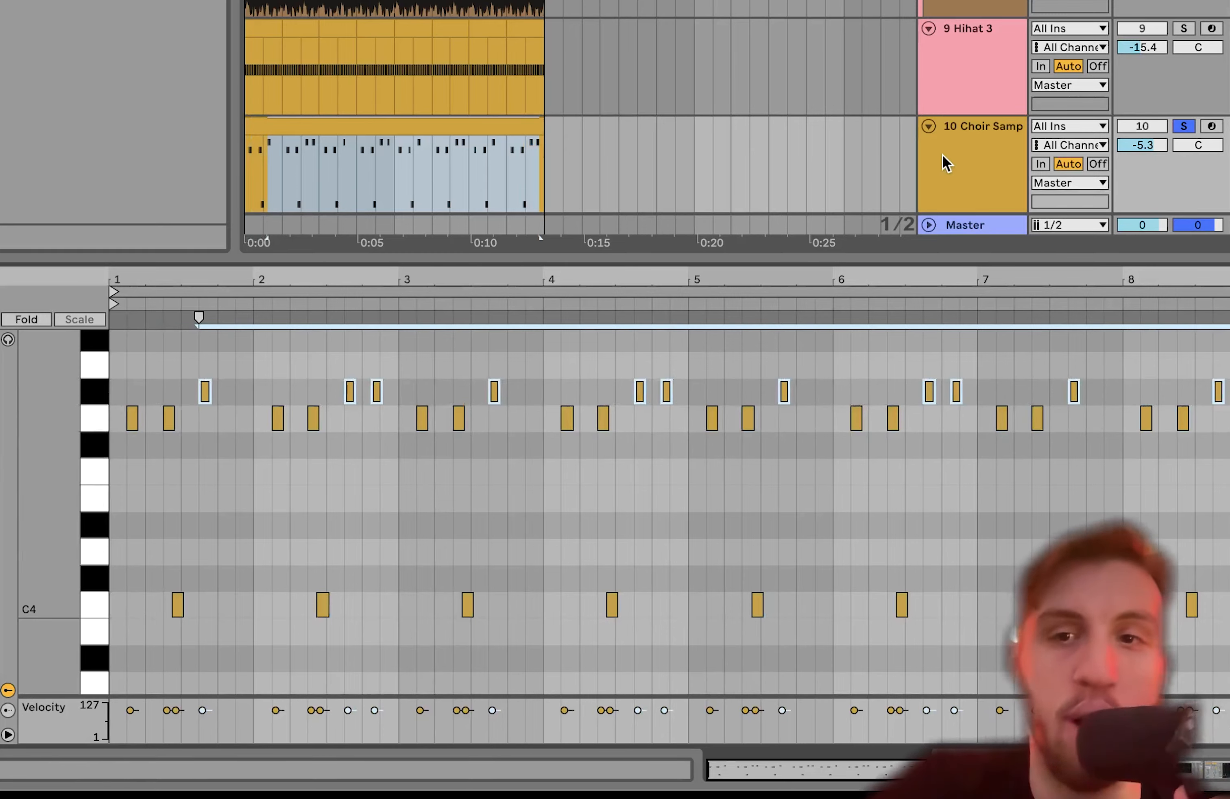
Select the Choir Sample clip in the arrangement and play it with the Operator track also soloed
left_click(975, 169)
double_click(975, 168)
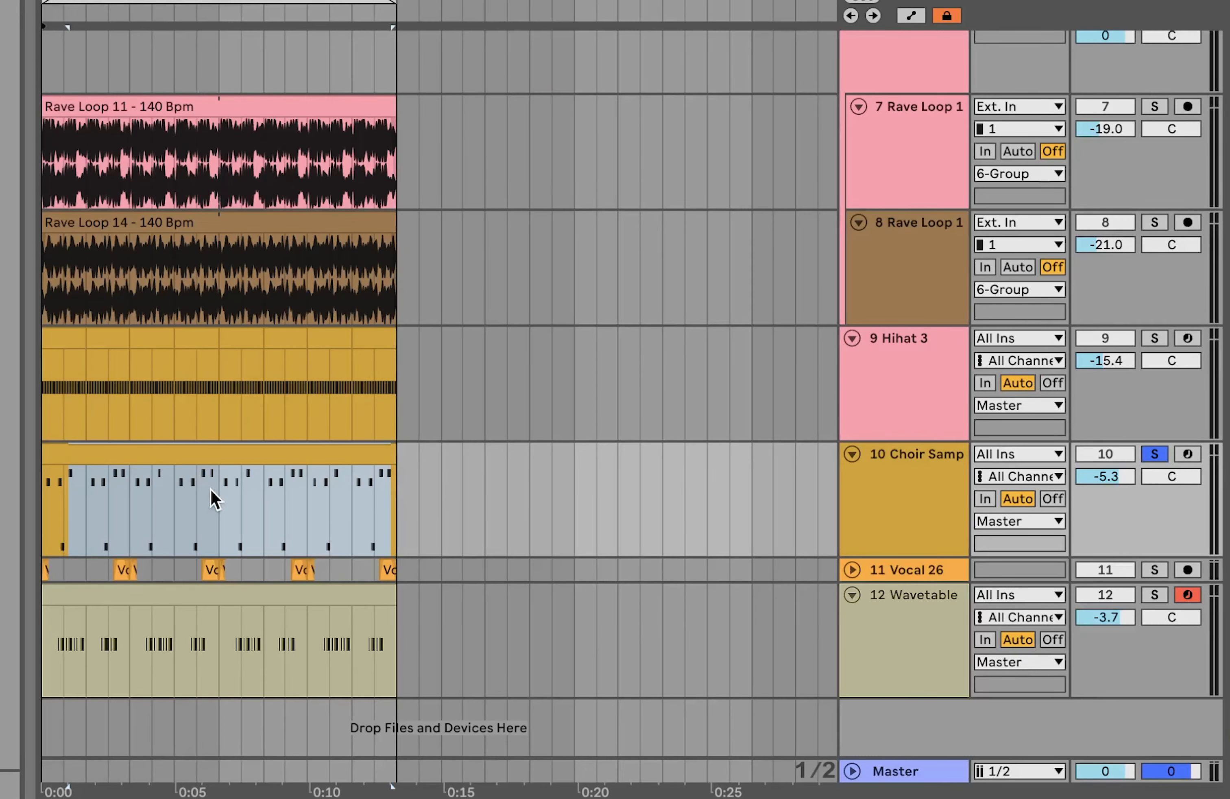
left_click(210, 461)
scroll(211, 460, "up", 5)
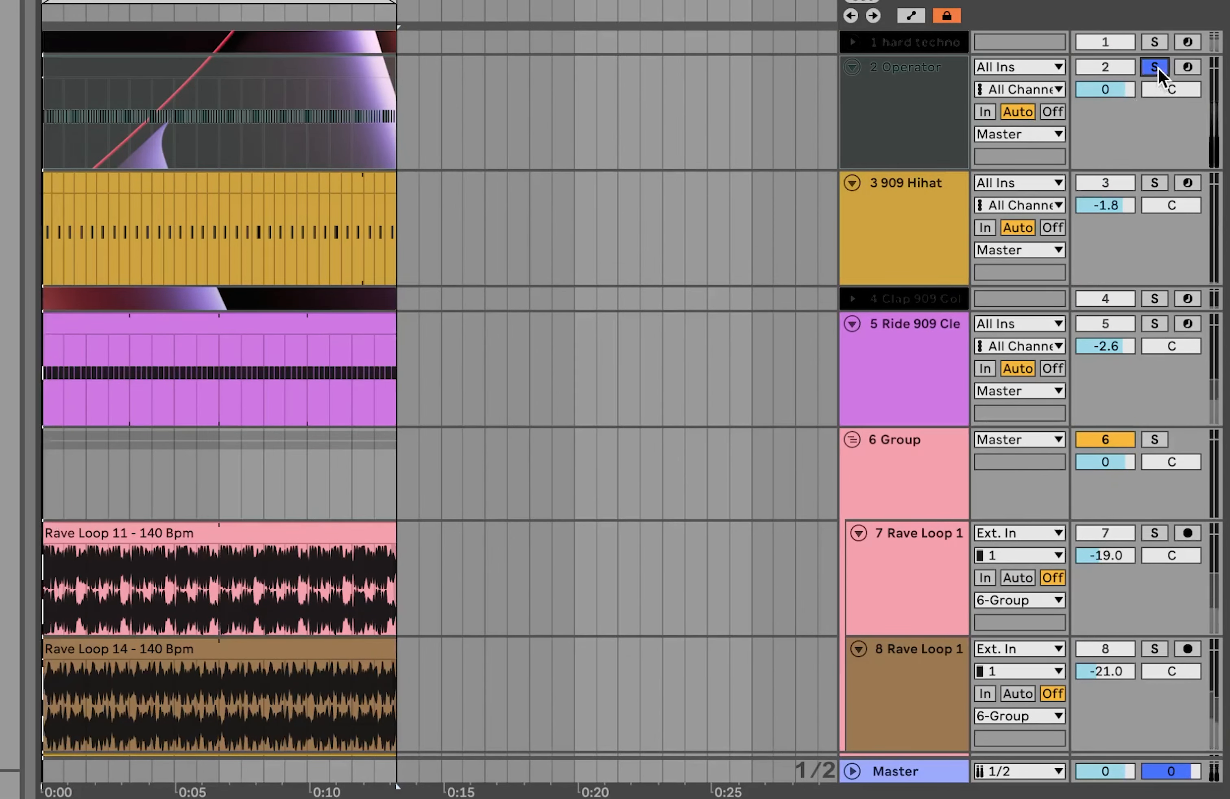
scroll(1158, 73, "down", 5)
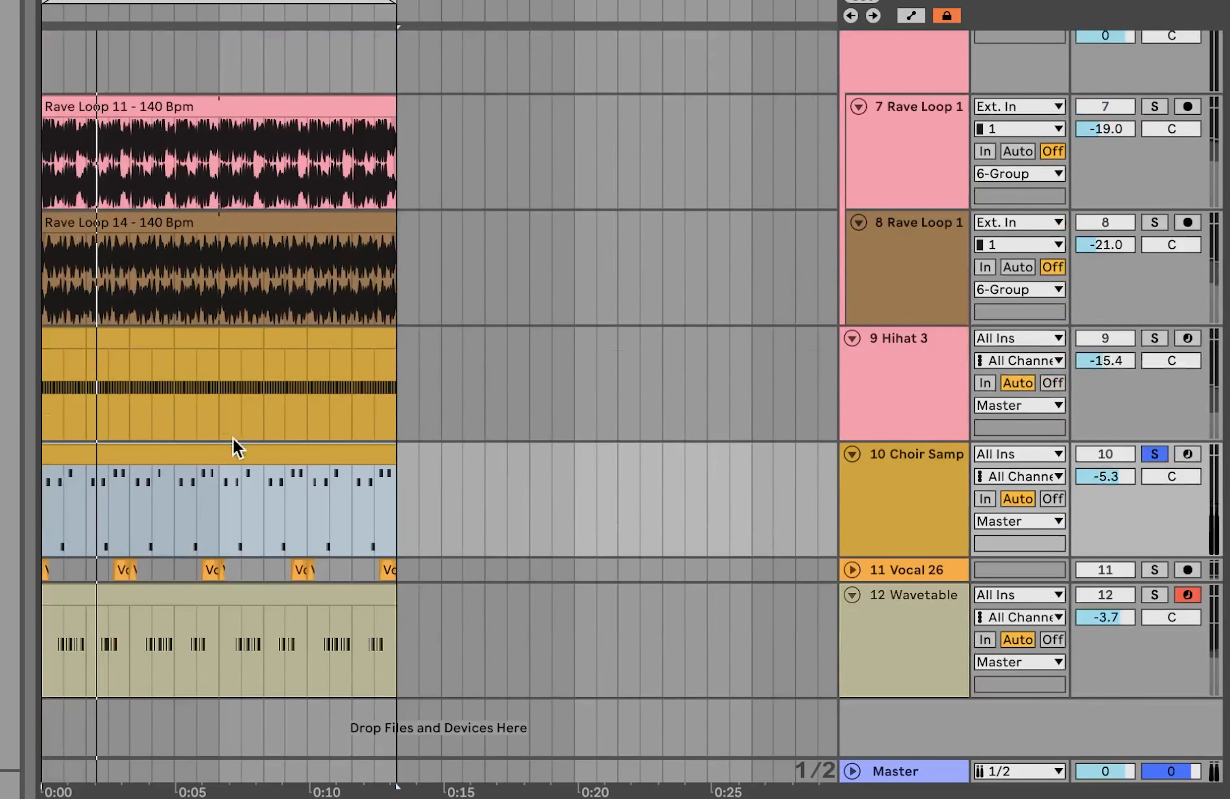
Reopen the Choir Sample clip's notes and highlight the G4, C4 and G#4 rows in turn to trace the melody
double_click(215, 451)
left_click(89, 424)
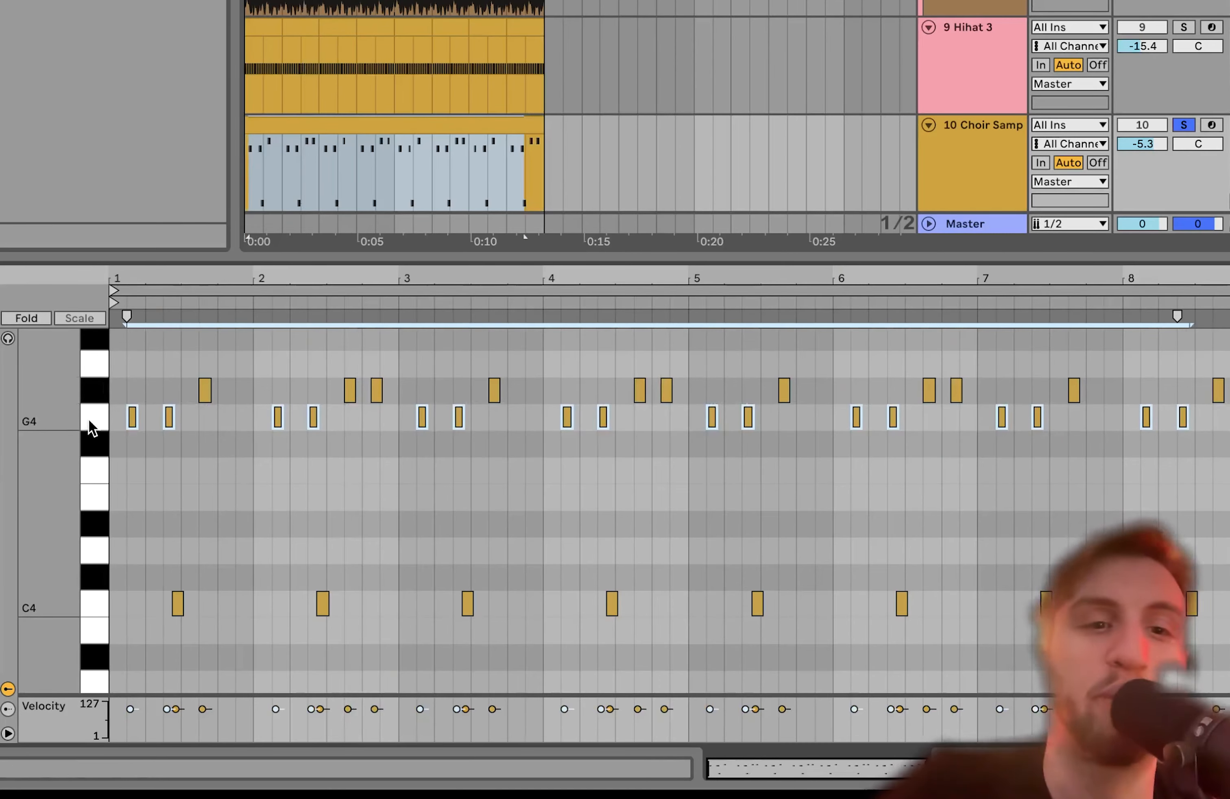
left_click(88, 605)
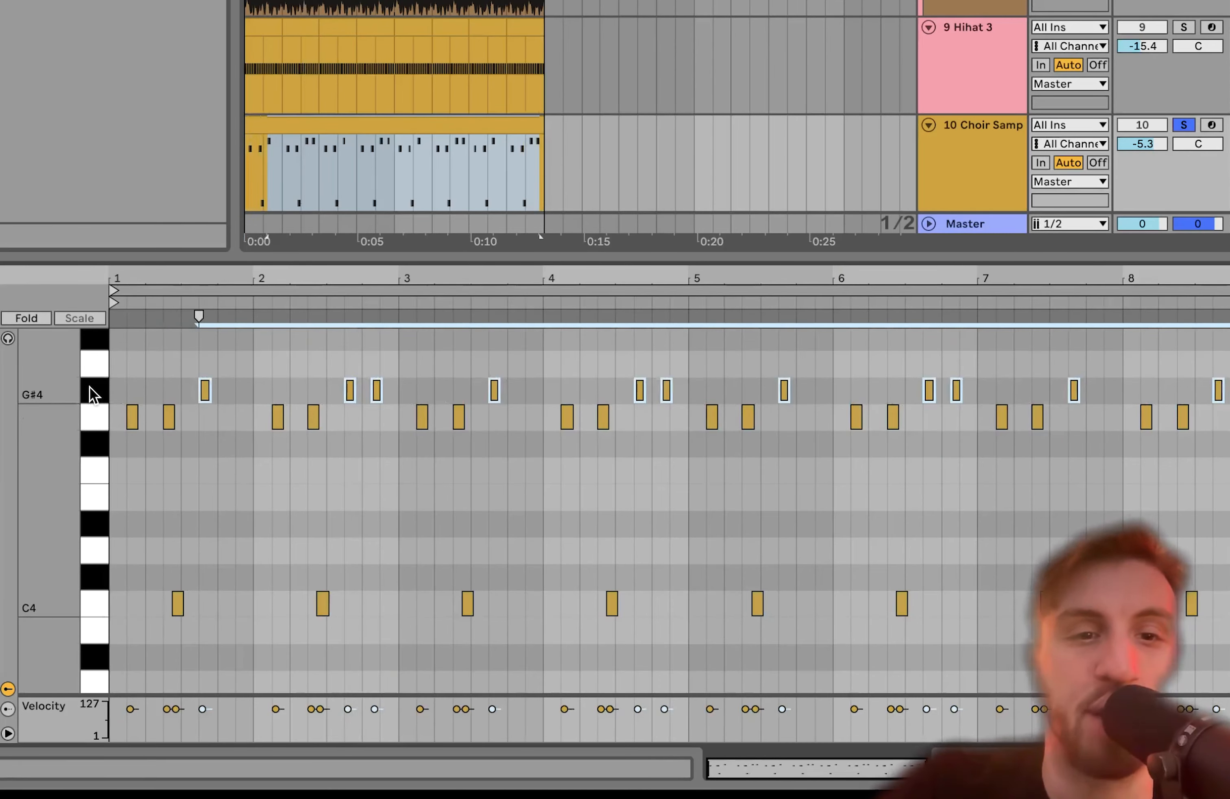
left_click(130, 311)
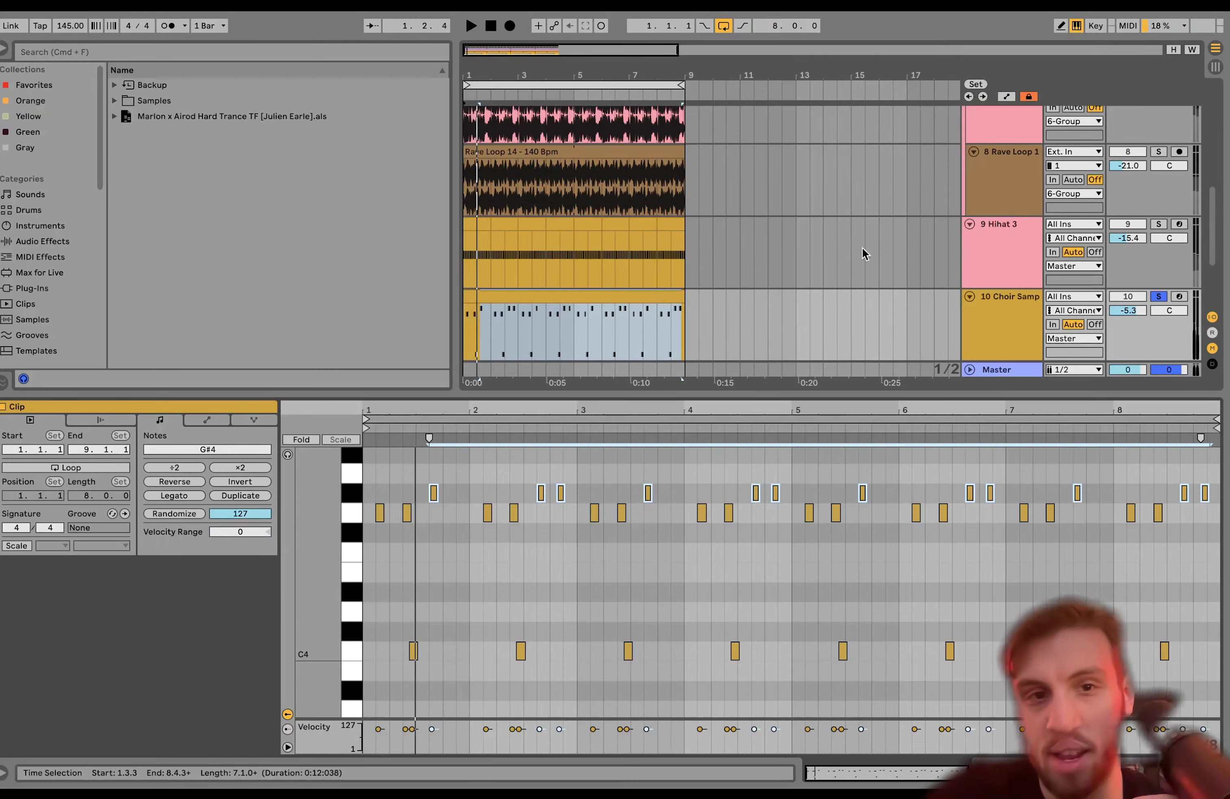
Show the Choir Sample track's instrument and look through its device chain
double_click(937, 159)
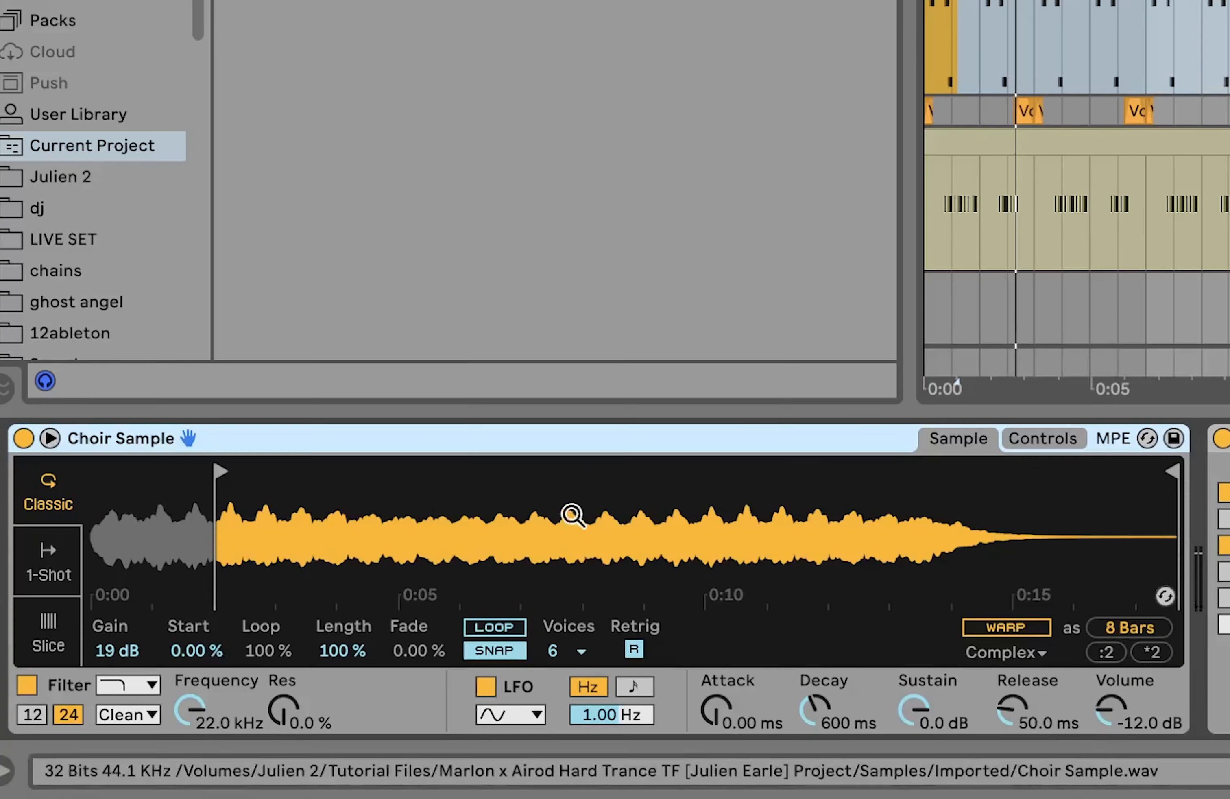
scroll(337, 734, "right", 10)
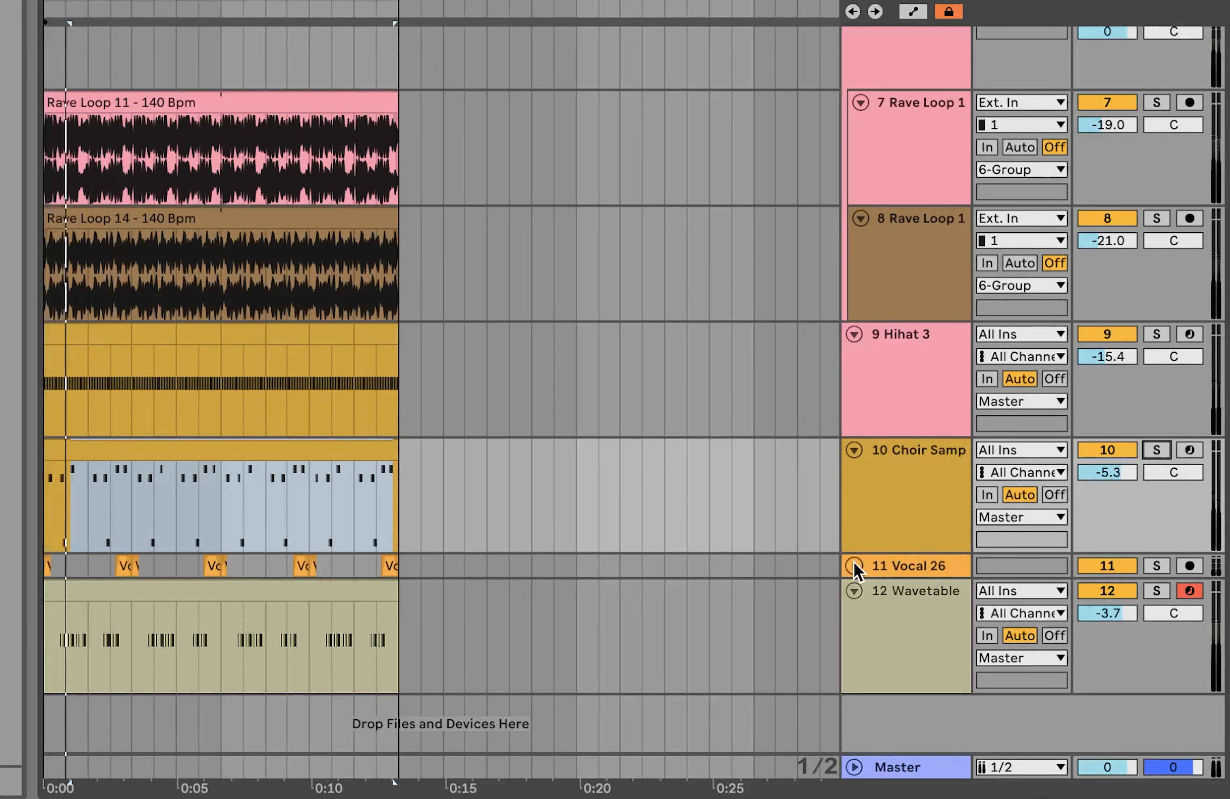
Unfold the Vocal 26 track and solo it to listen to its vocal chops
left_click(854, 566)
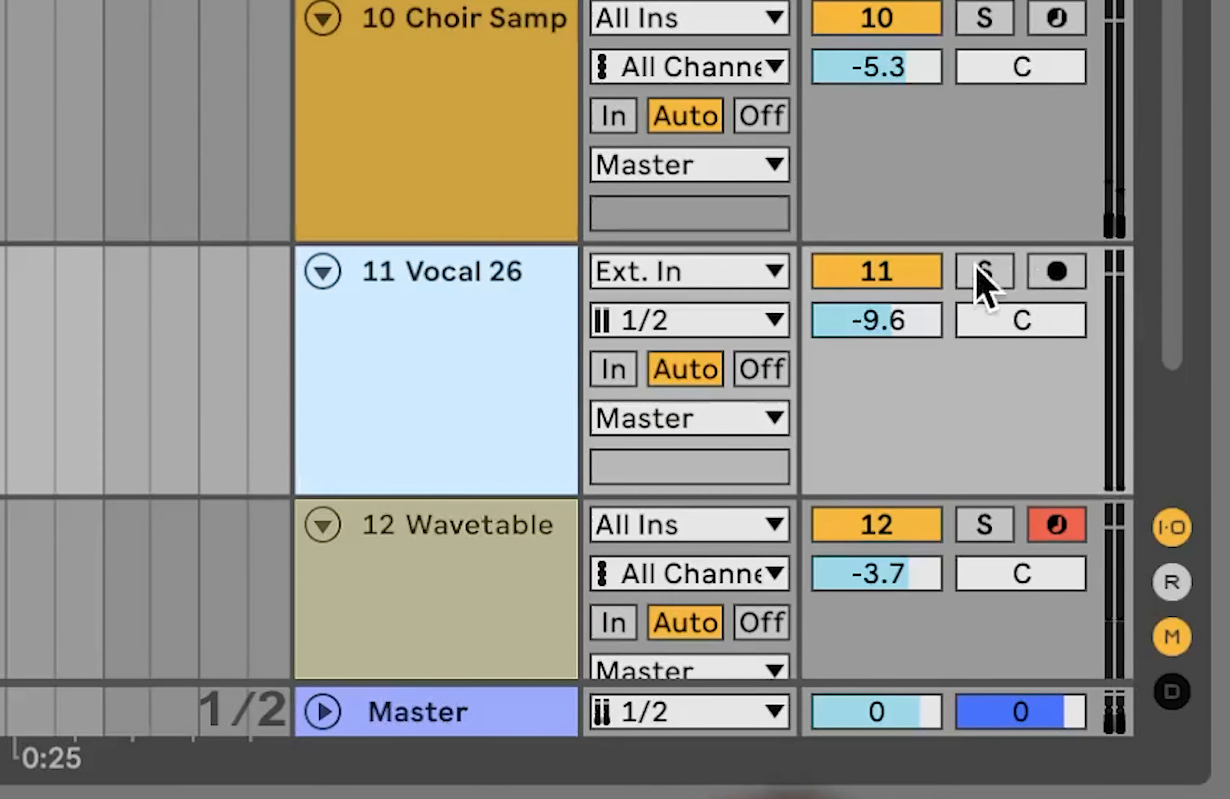
left_click(1156, 565)
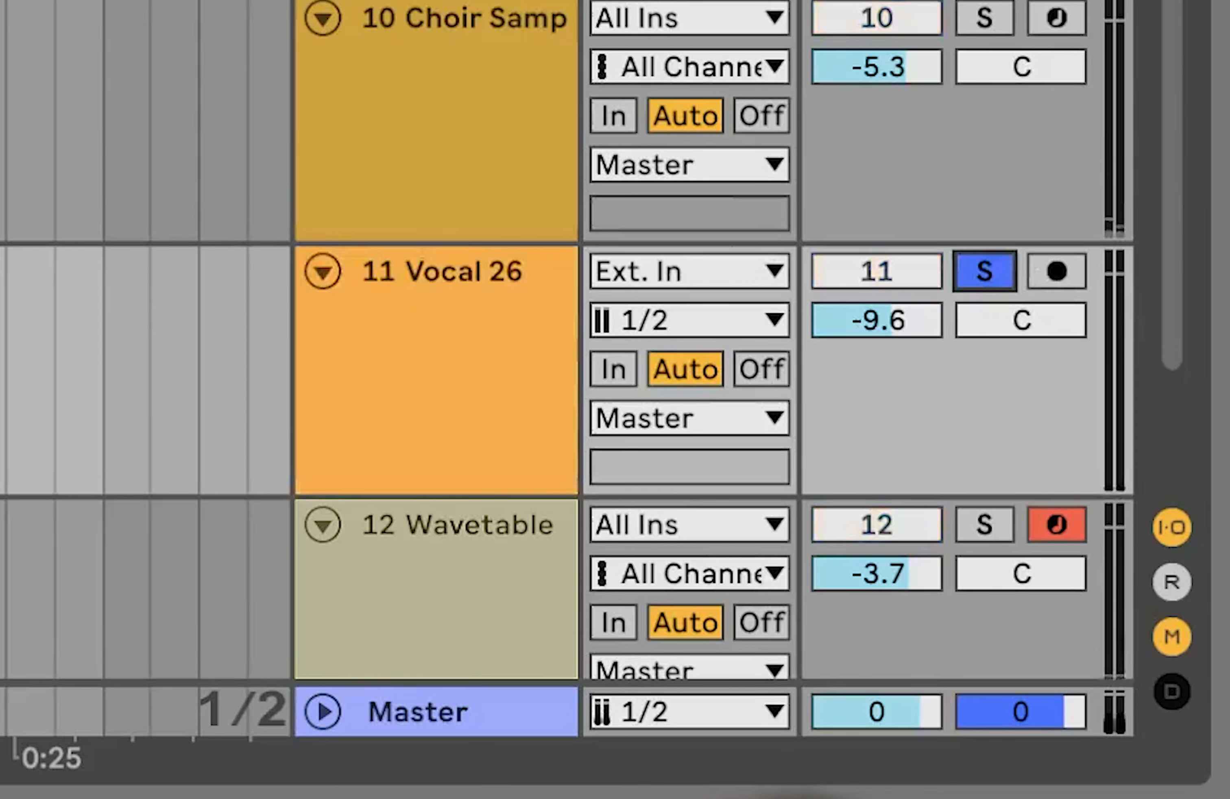
scroll(172, 512, "up", 5)
scroll(172, 512, "left", 2)
scroll(172, 512, "down", 3)
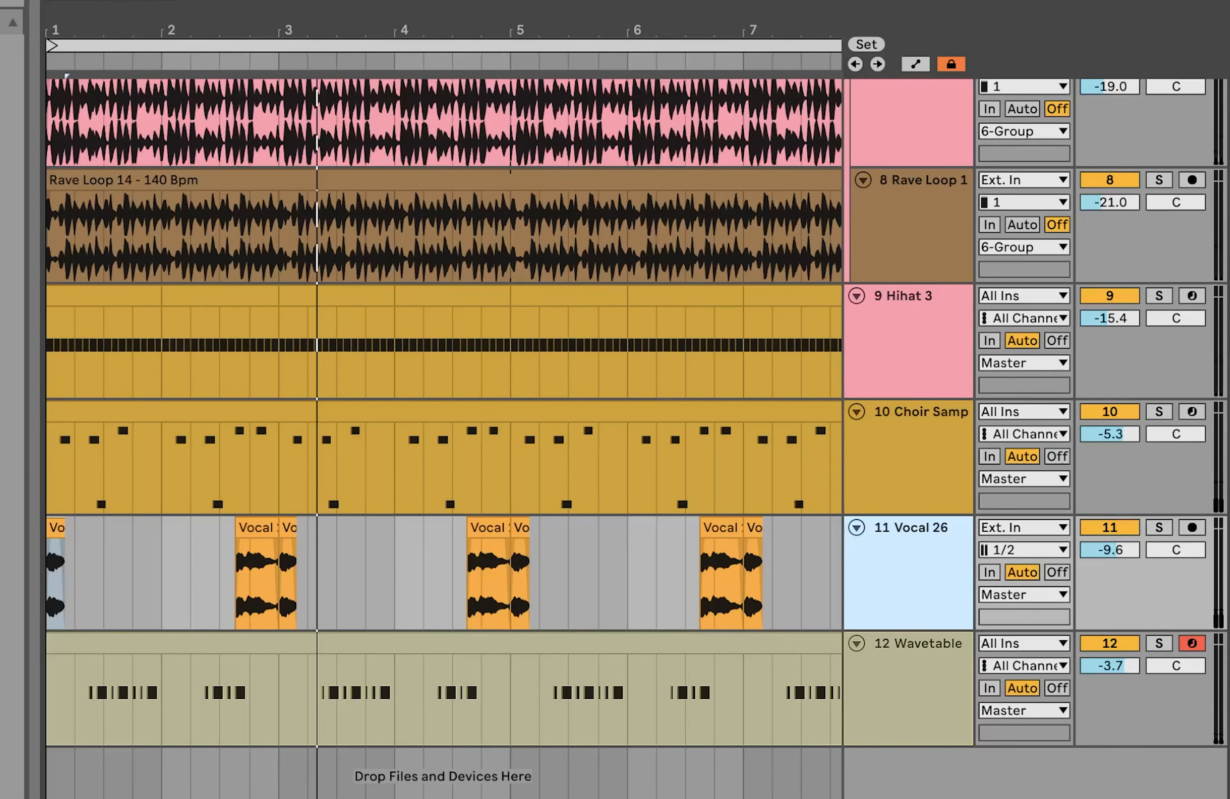
Audition the Wavetable track with its Delay and Overdrive bypassed, and restore both effects
left_click(917, 695)
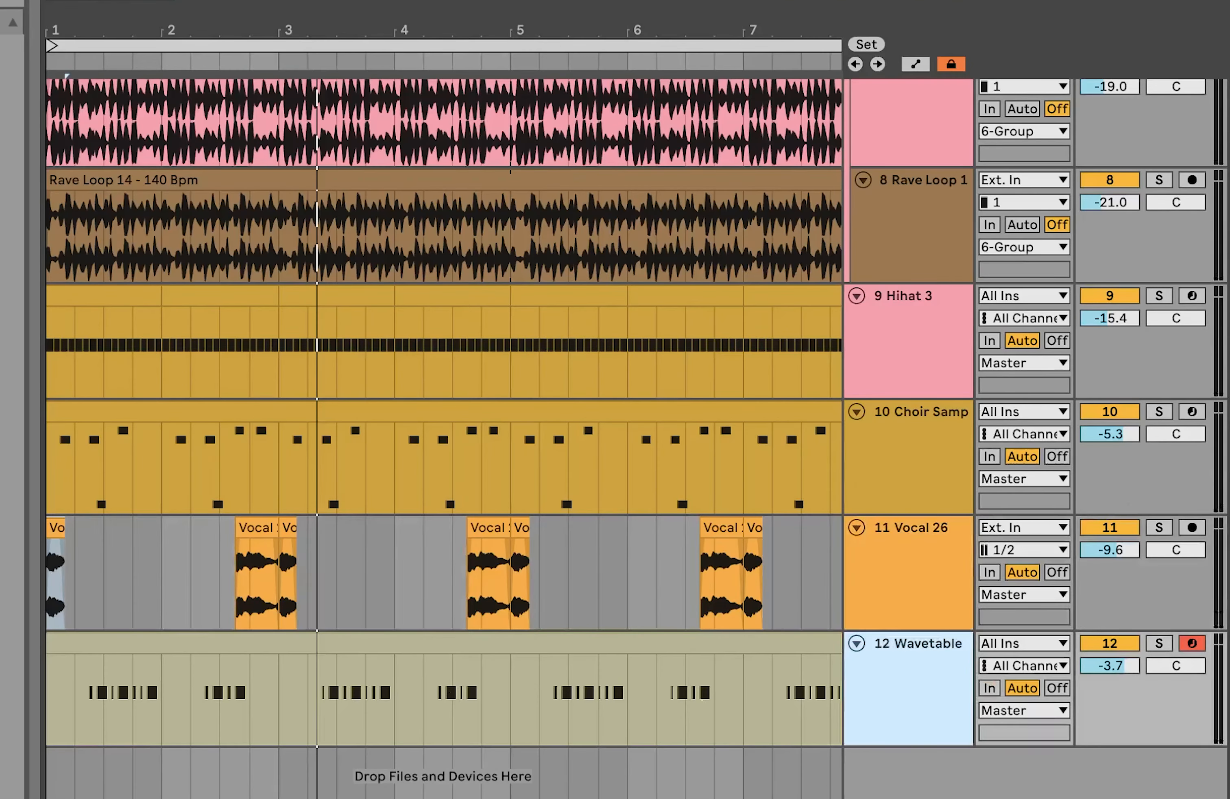
left_click(932, 597)
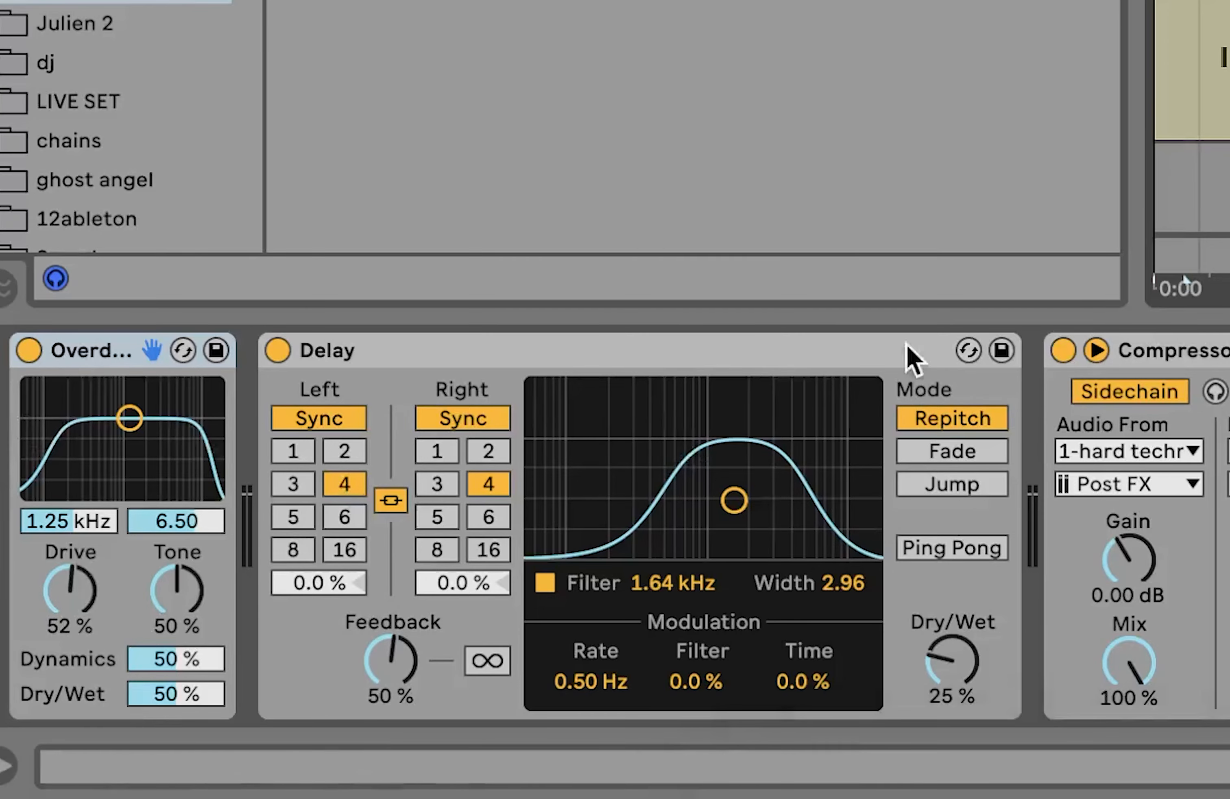
left_click(278, 351)
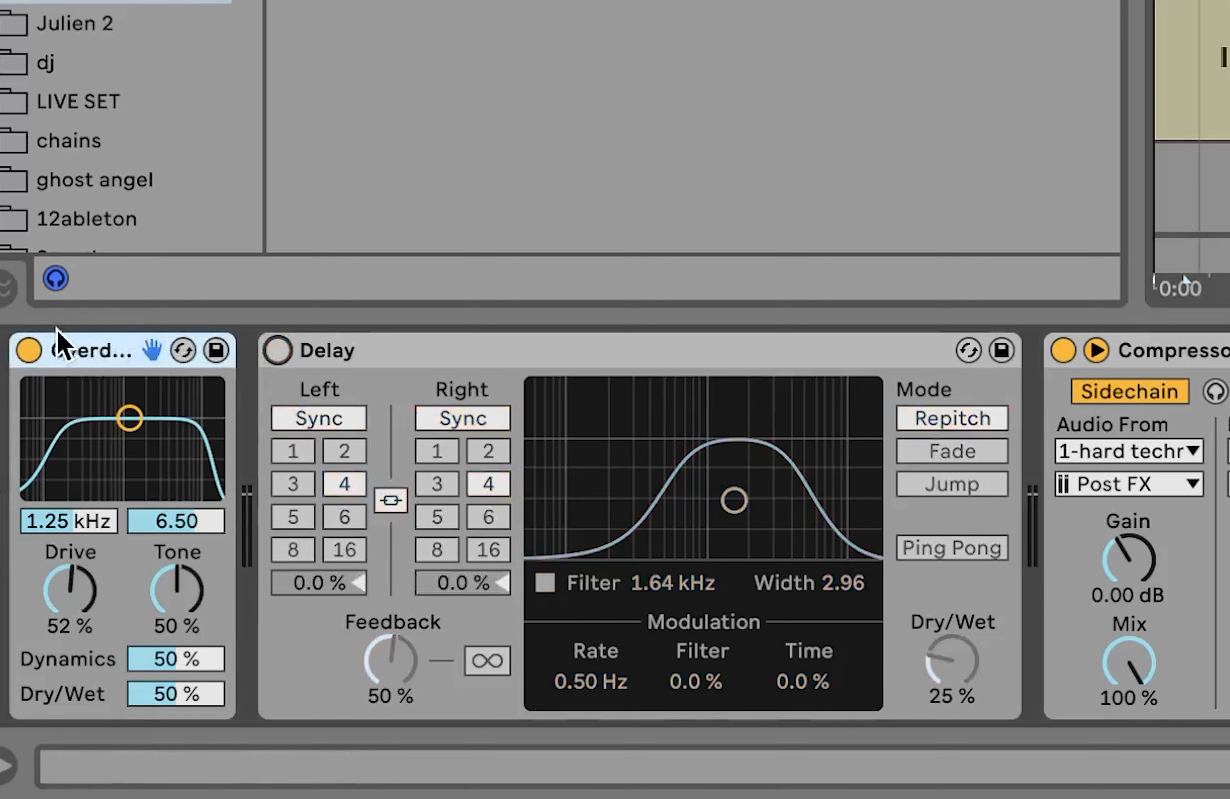
left_click(28, 351)
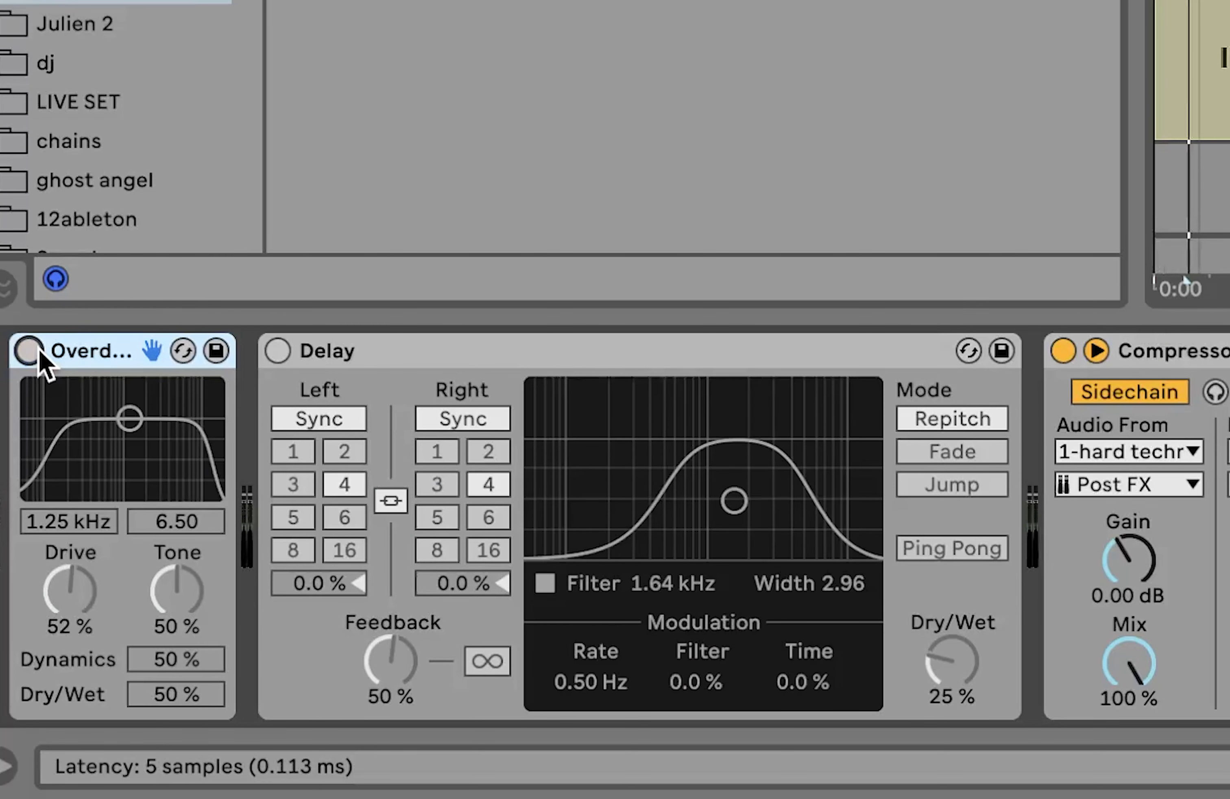
key("ctrl+z")
key("ctrl+z")
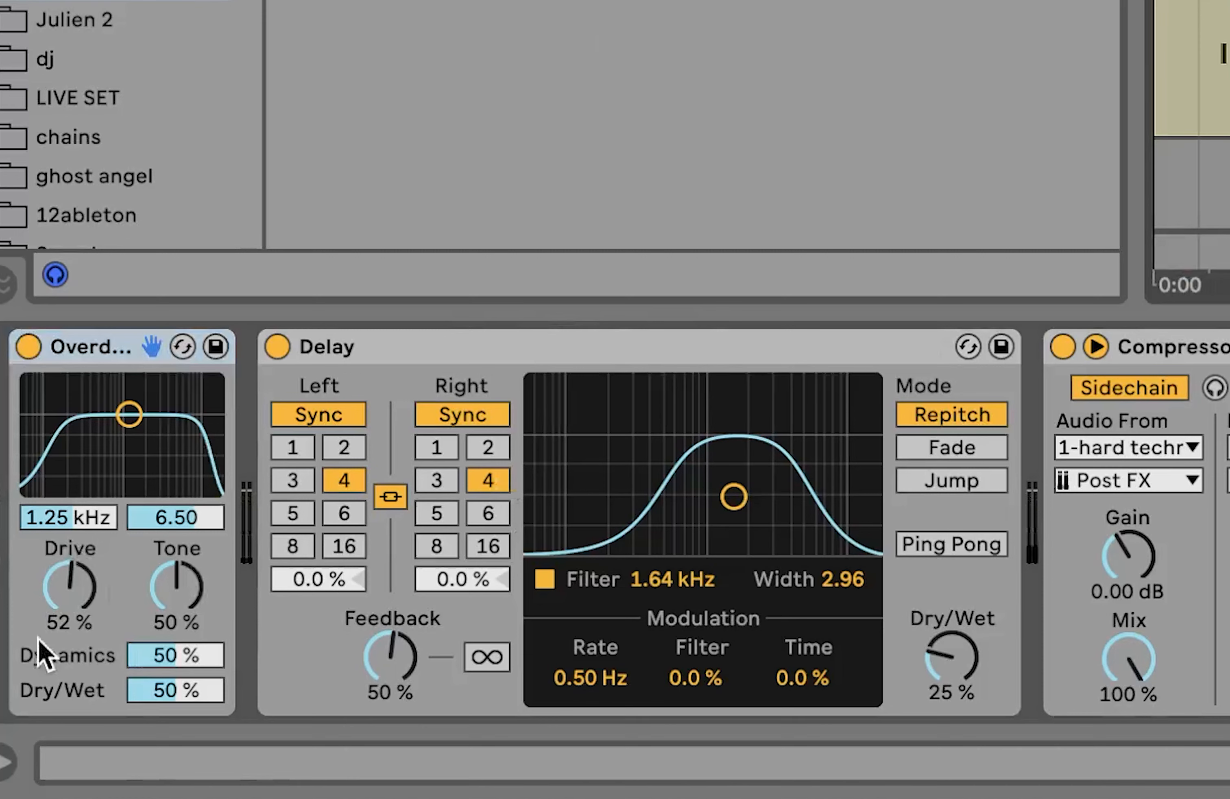
Examine the notes in the Wavetable clip and show the instrument's Amp envelope
left_click_drag(127, 362, 979, 462)
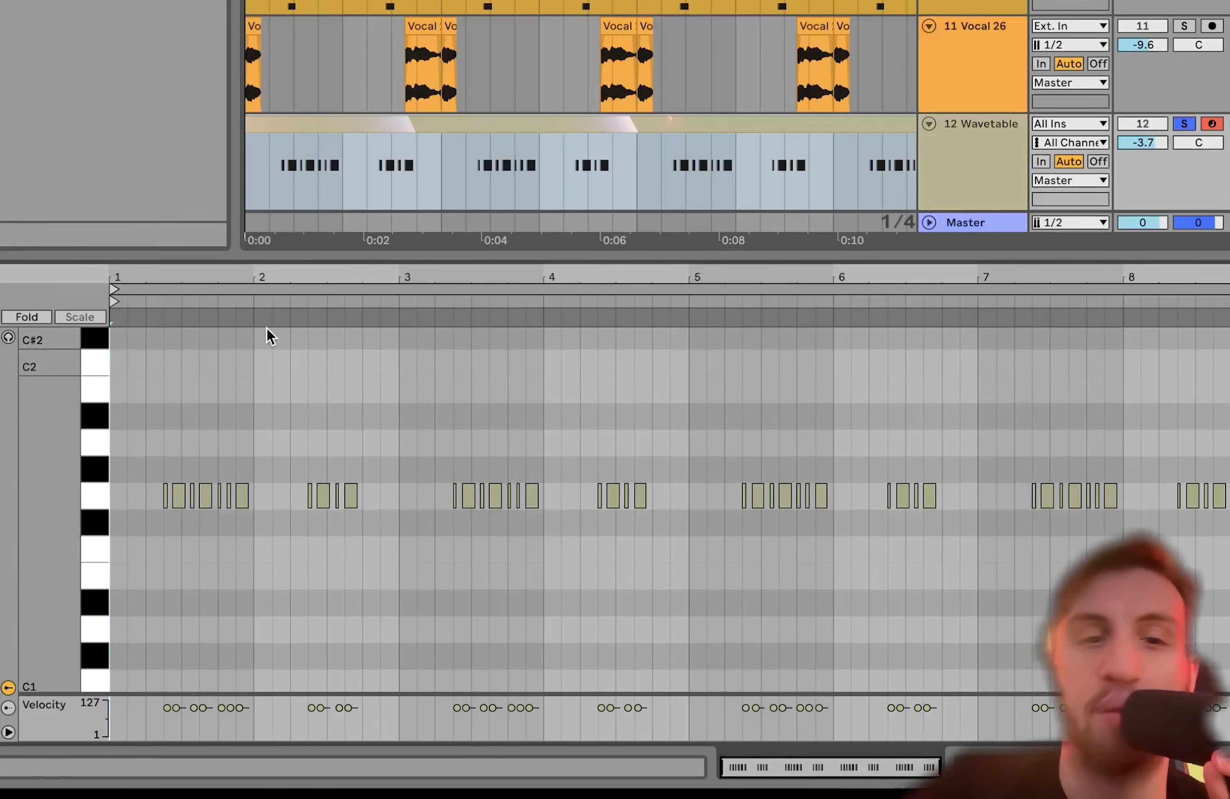
left_click_drag(166, 280, 166, 335)
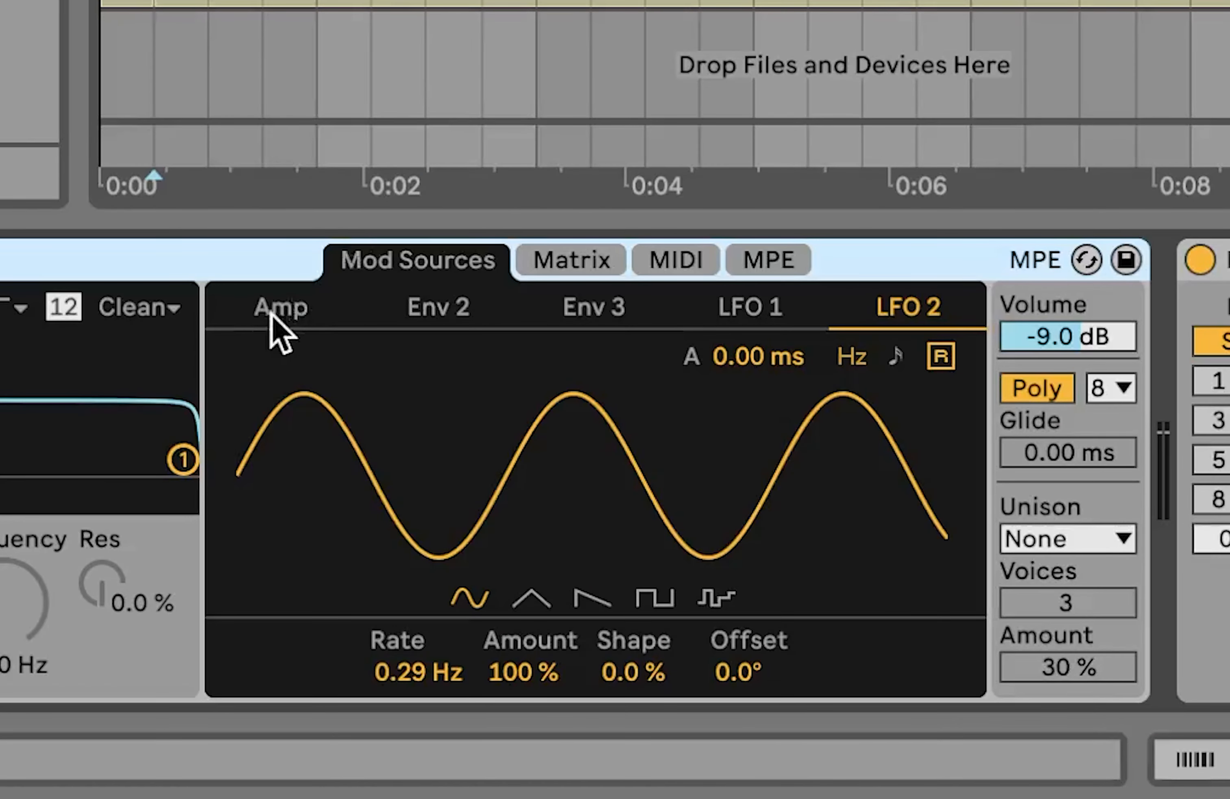
left_click(275, 311)
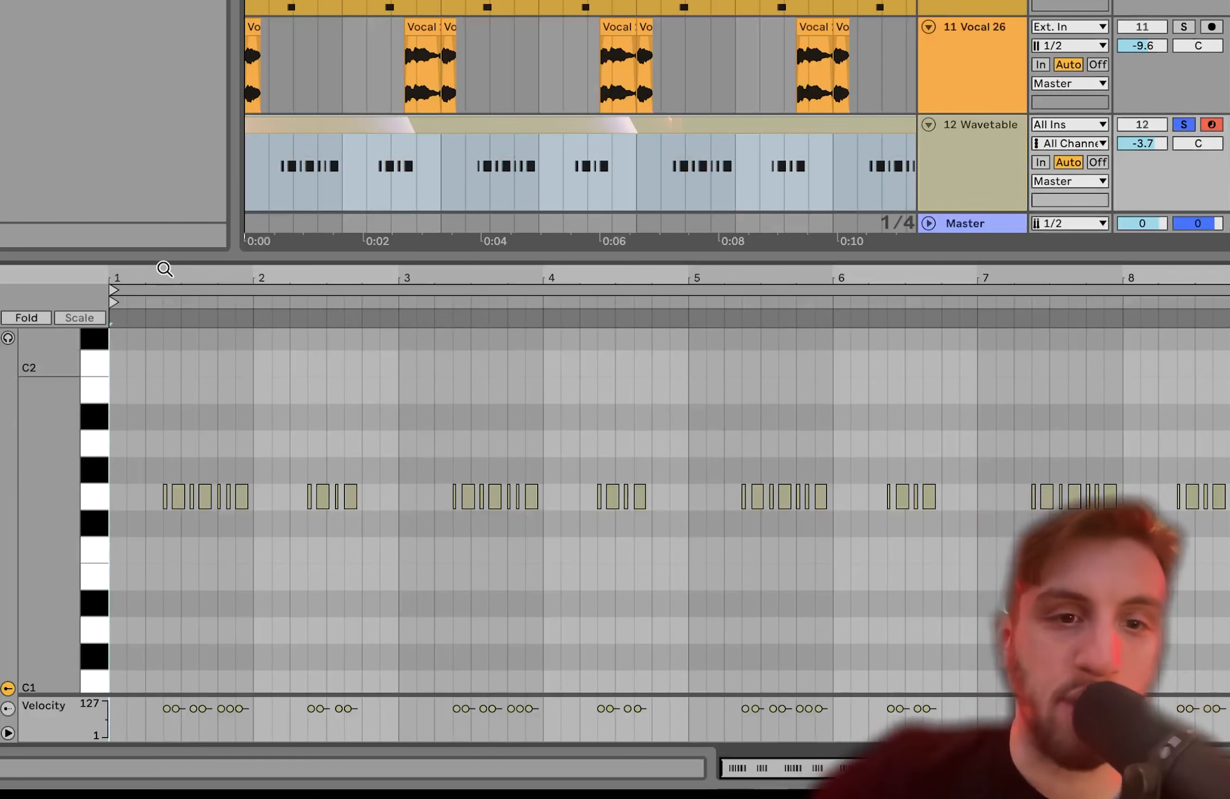
Inspect the first two bars of G1 notes in the Wavetable clip and play the track from 1.2.1
left_click_drag(162, 269, 162, 321)
left_click(266, 183)
left_click(269, 179)
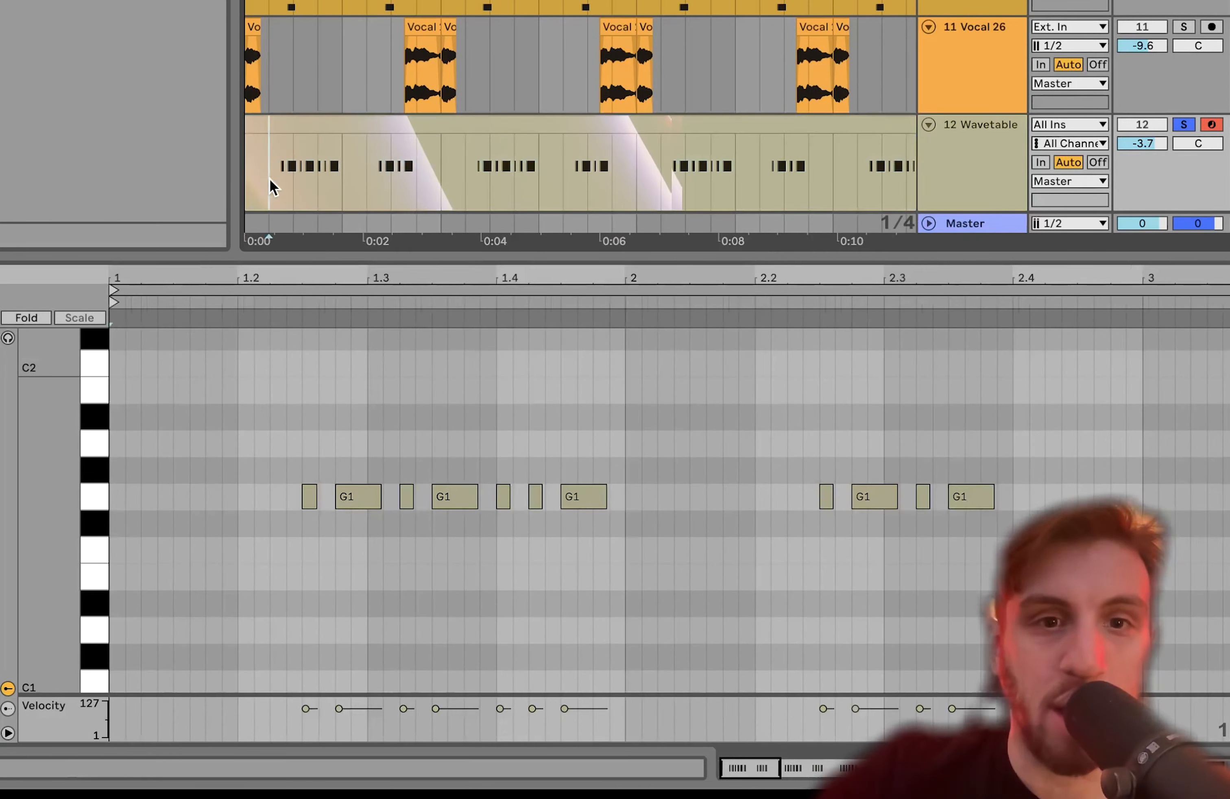
key("space")
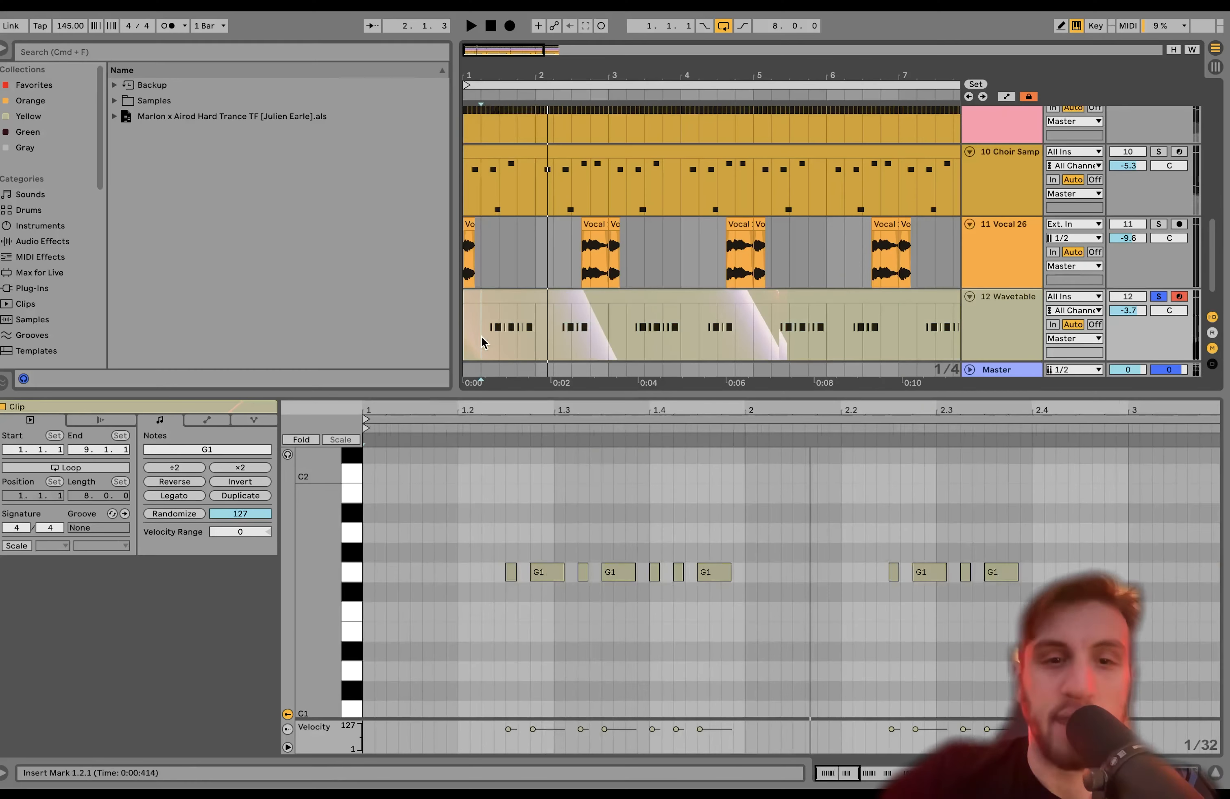
Show the Wavetable instrument's Osc 1 with the Xmod Drive wavetable and play the track from 1.2.1
left_click(1004, 336)
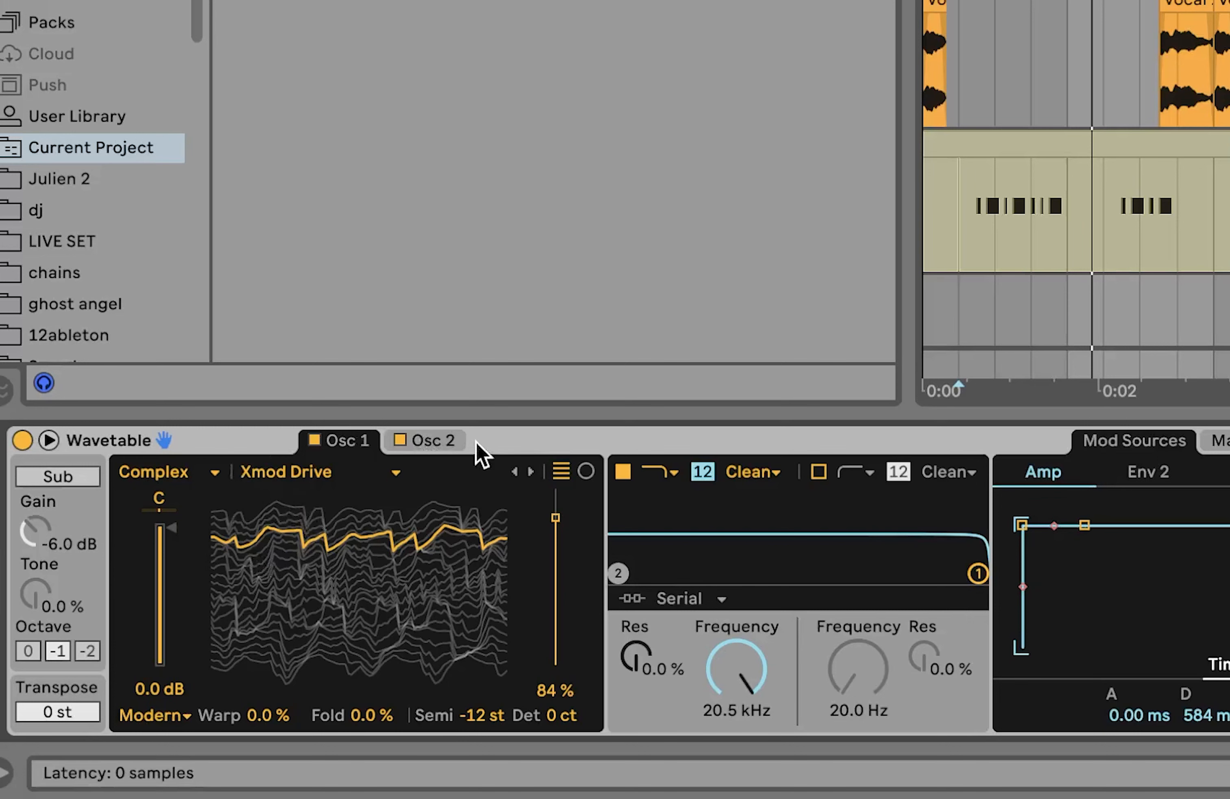
left_click(958, 241)
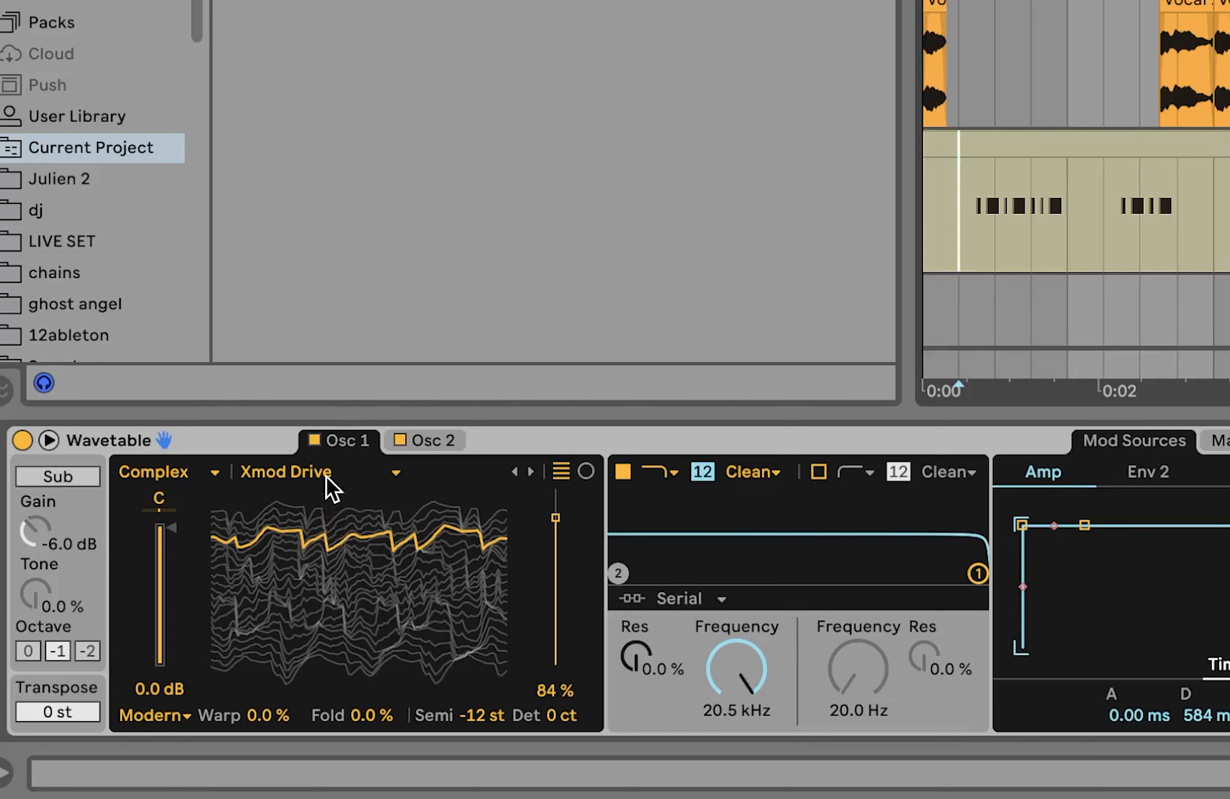
left_click_drag(326, 476, 243, 652)
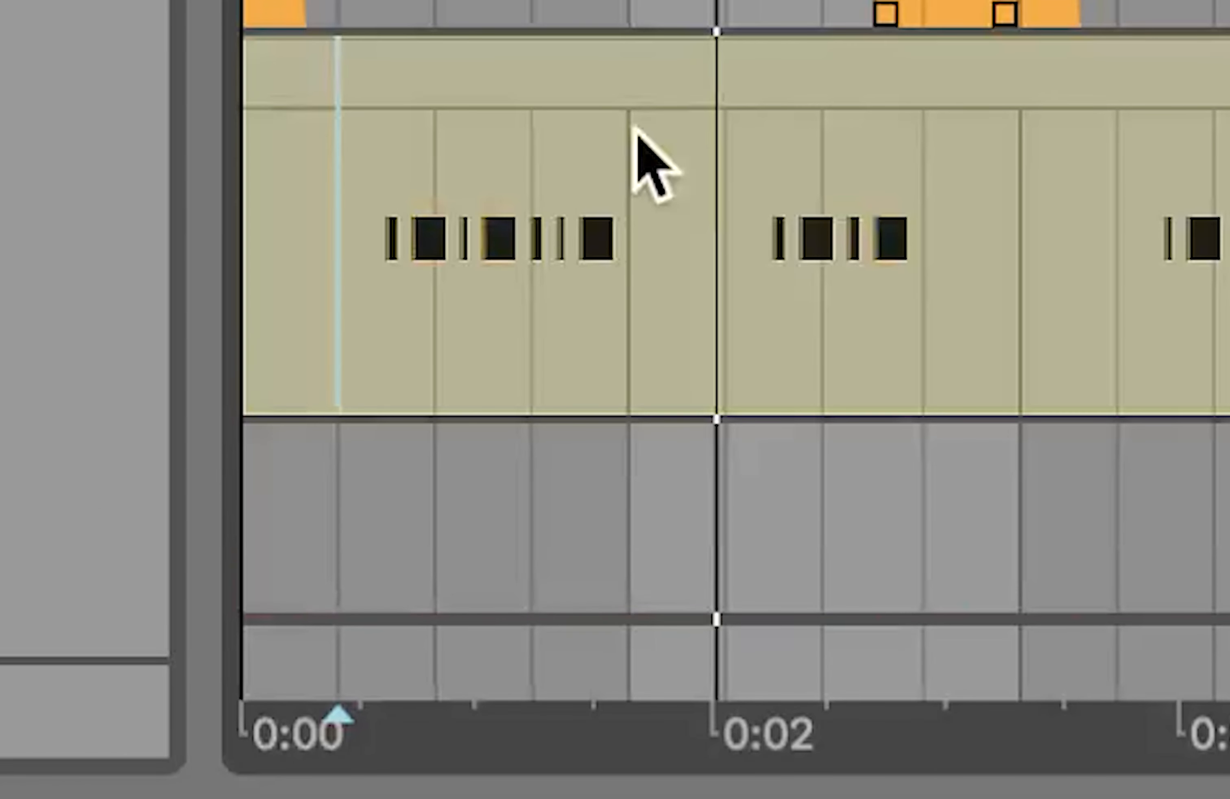
key("space")
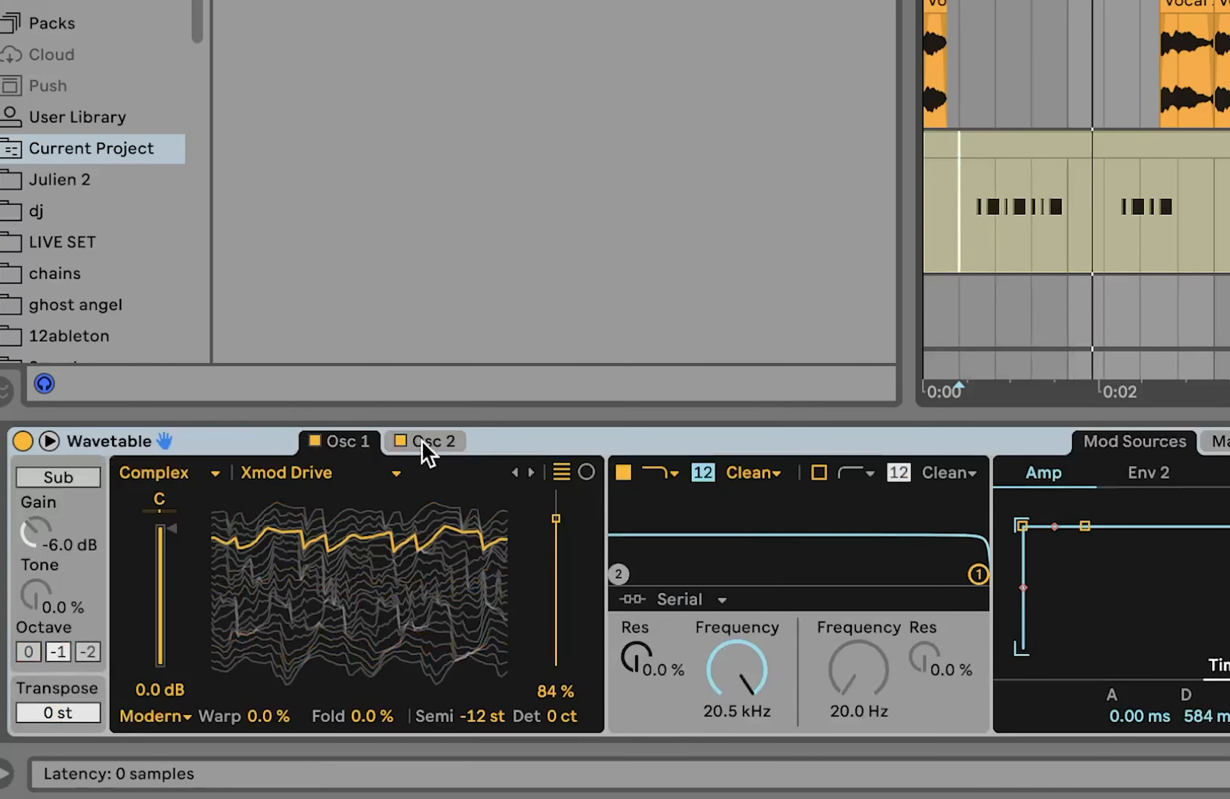
Review the Wavetable instrument's Osc 2, LFO 1 settings and modulation matrix
left_click(435, 441)
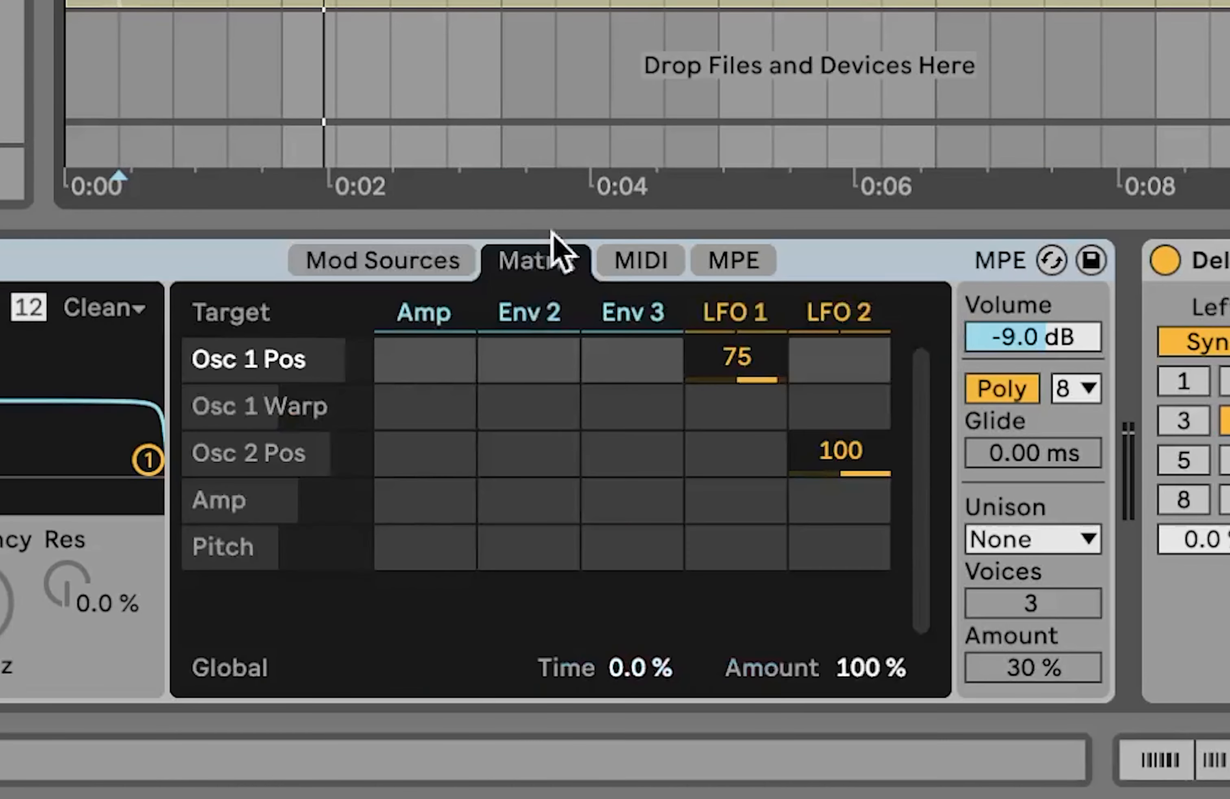
left_click(732, 314)
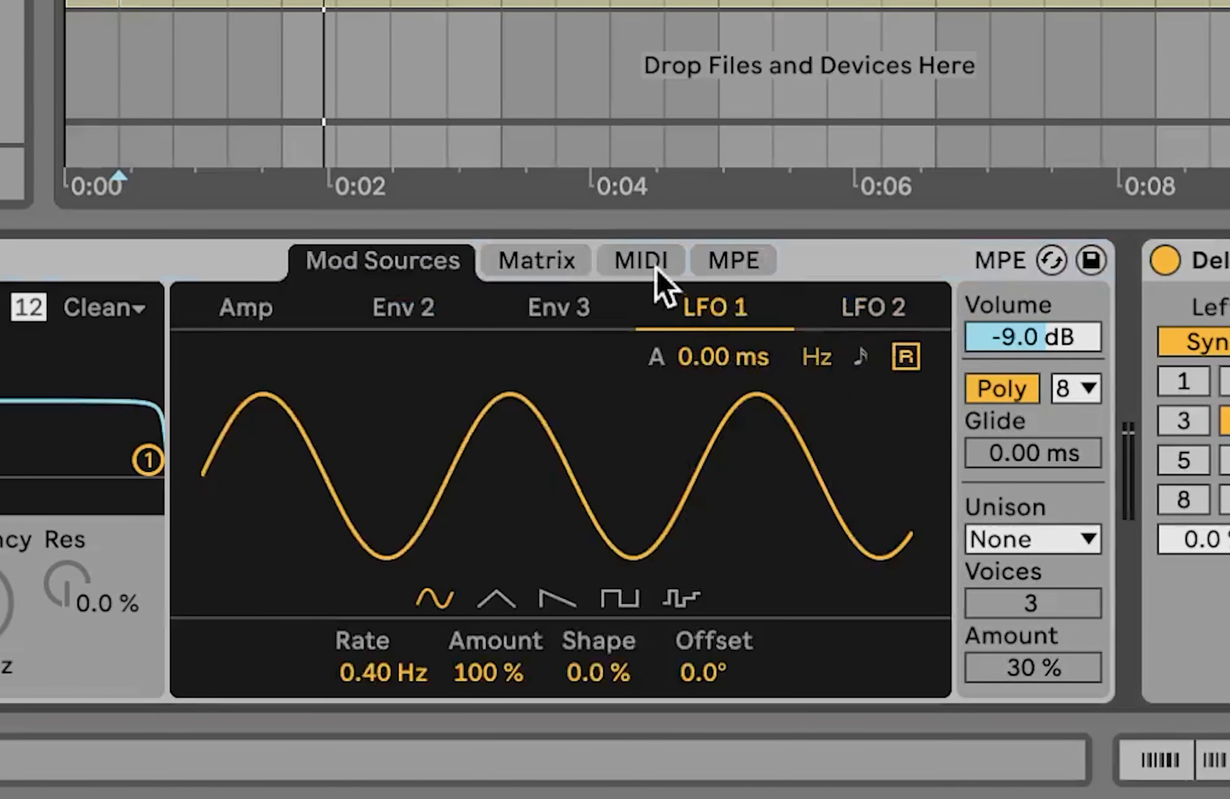
left_click(555, 262)
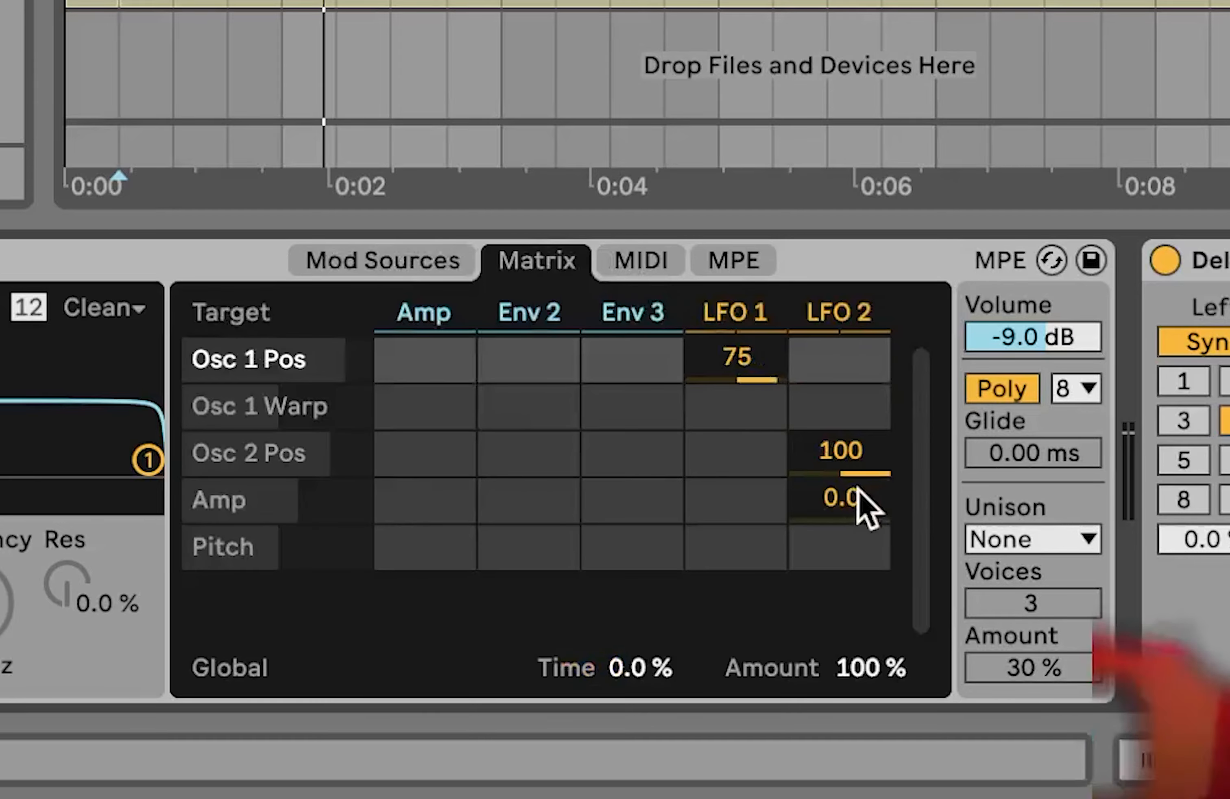